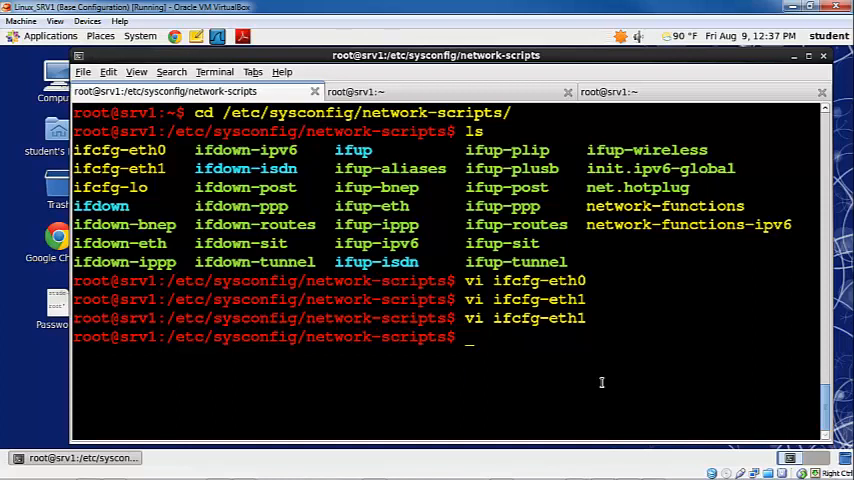
# - Return to root's home folder with cd and run ifconfig on a cleared screen
pyautogui.hotkey('ctrl', 'l')
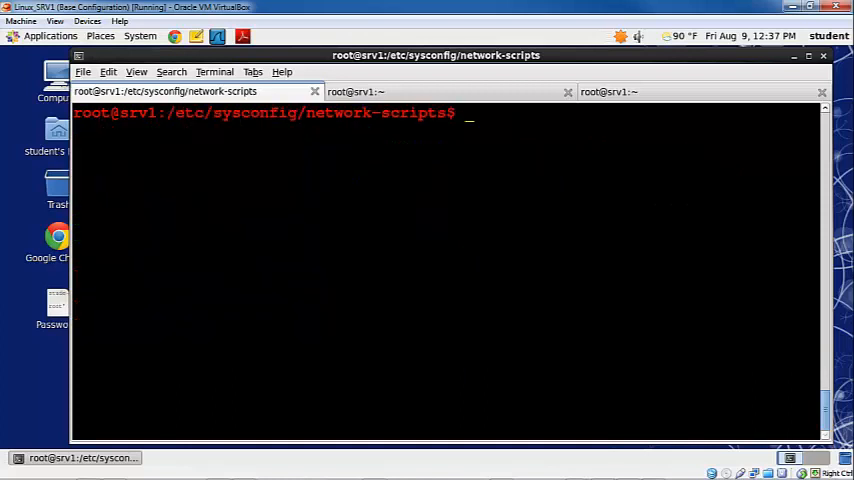
pyautogui.write('cd')
pyautogui.press('BackSpace')
pyautogui.press('BackSpace')
pyautogui.write('cd')
pyautogui.press('Return')
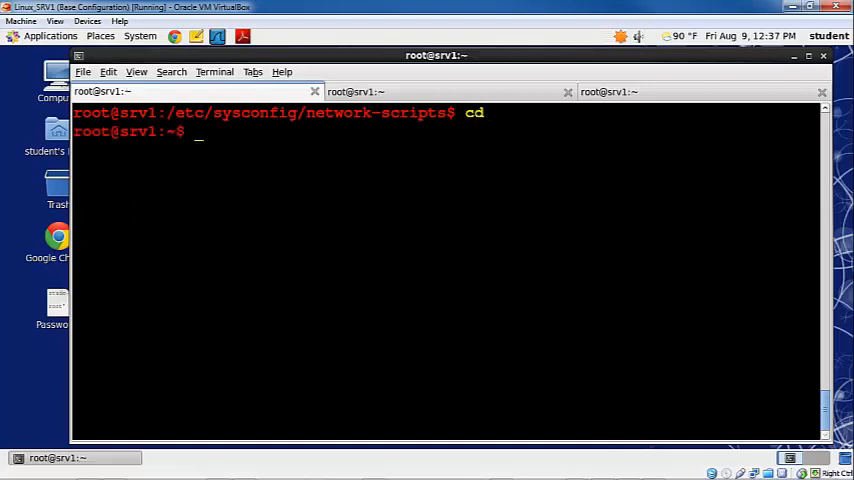
pyautogui.hotkey('ctrl', 'l')
pyautogui.write('d')
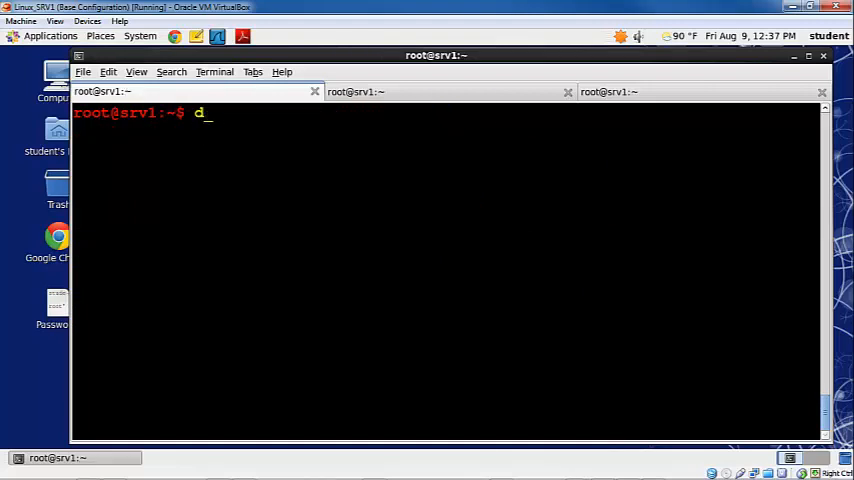
pyautogui.press('BackSpace')
pyautogui.write('ifocon')
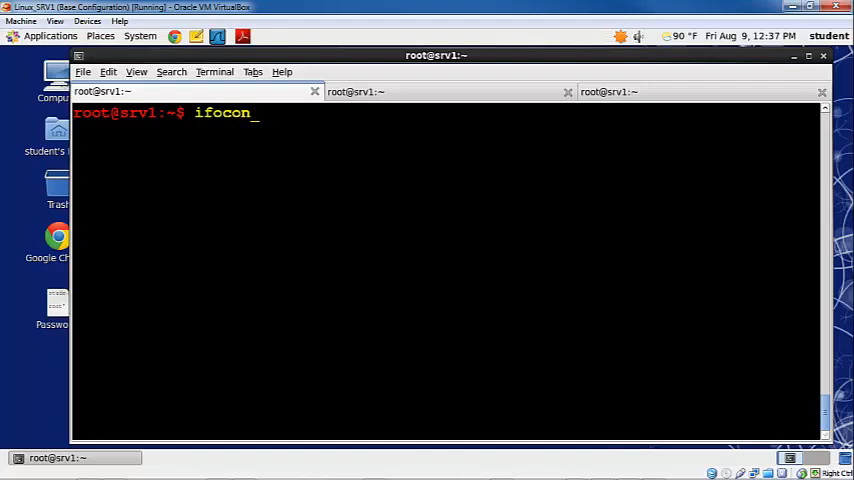
pyautogui.press('BackSpace')
pyautogui.press('BackSpace')
pyautogui.press('BackSpace')
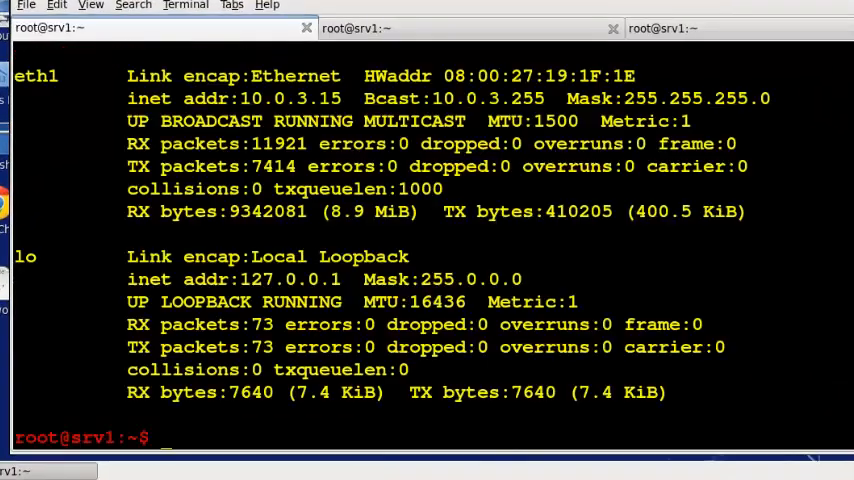
pyautogui.scroll(3, 370, 259)
pyautogui.scroll(3, 316, 231)
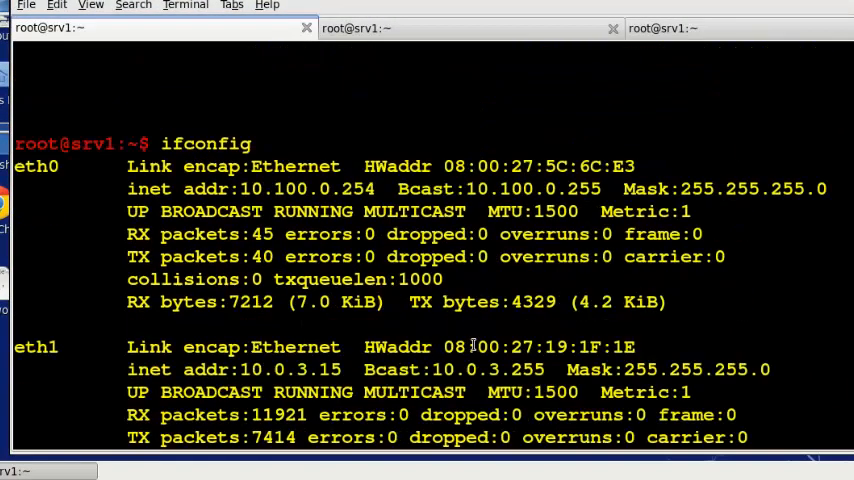
# - Highlight eth0's address 10.100.0.254 and the interface name eth0 in the output
pyautogui.moveTo(376, 233); pyautogui.dragTo(240, 233)
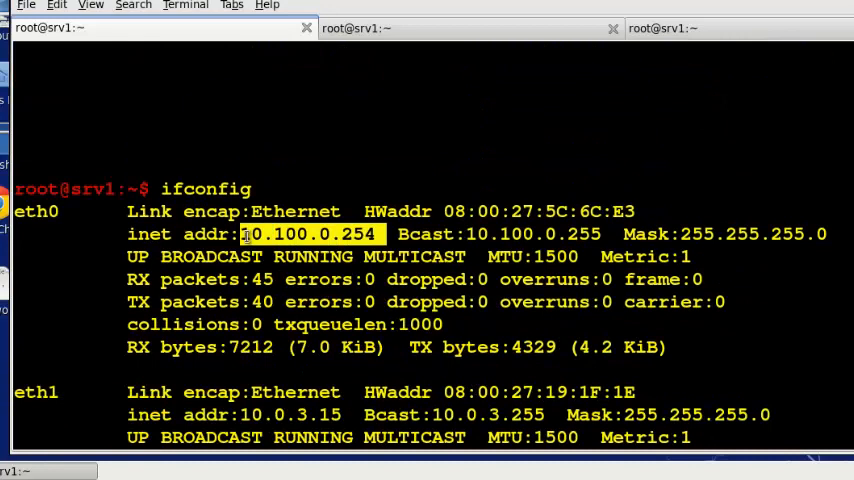
pyautogui.doubleClick(40, 211)
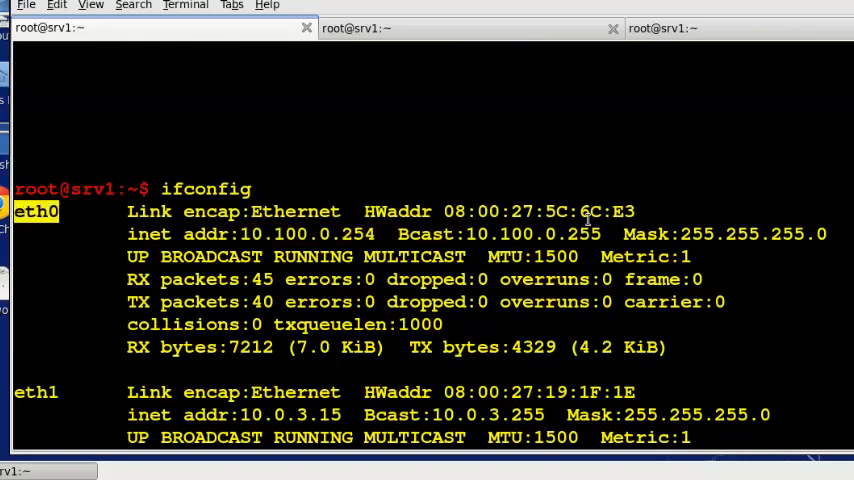
pyautogui.scroll(-3, 588, 218)
pyautogui.scroll(-3, 588, 218)
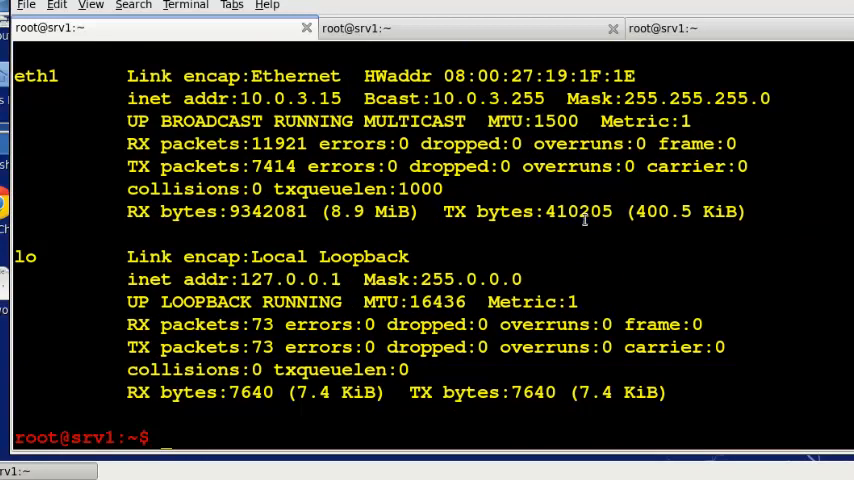
pyautogui.write('ping 10.20')
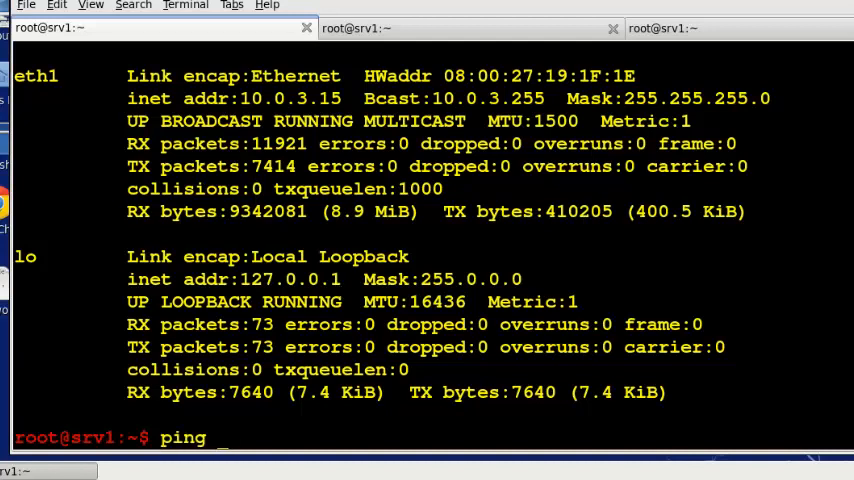
# - Ping 10.100.0.25 and stop it, showing replies with 0% packet loss
pyautogui.press('BackSpace')
pyautogui.press('BackSpace')
pyautogui.write('1')
pyautogui.write('00.0.25')
pyautogui.press('Return')
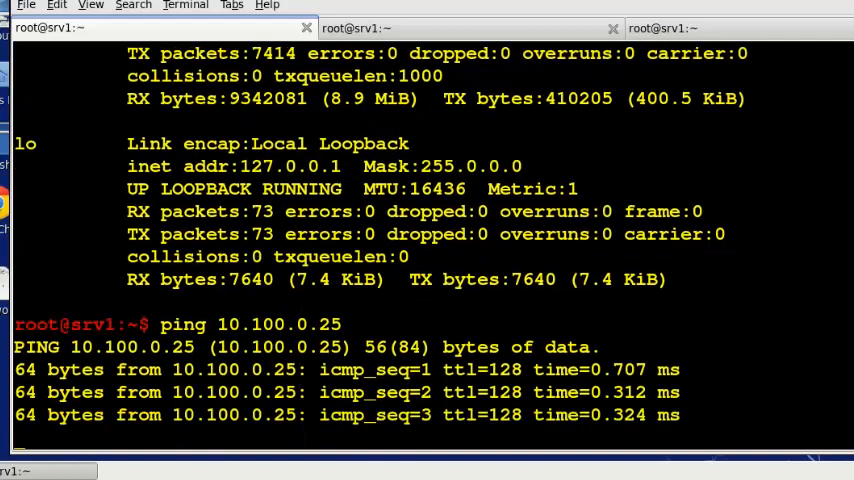
pyautogui.hotkey('ctrl', 'c')
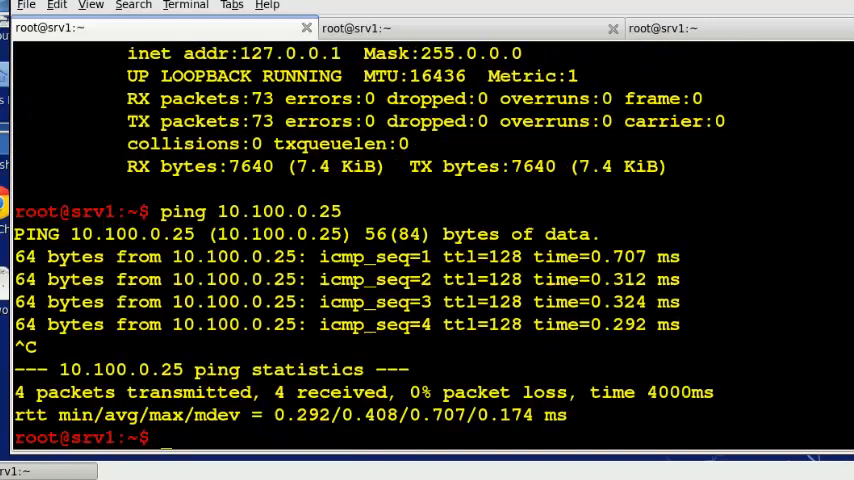
pyautogui.write('pin')
pyautogui.write('g 192.1')
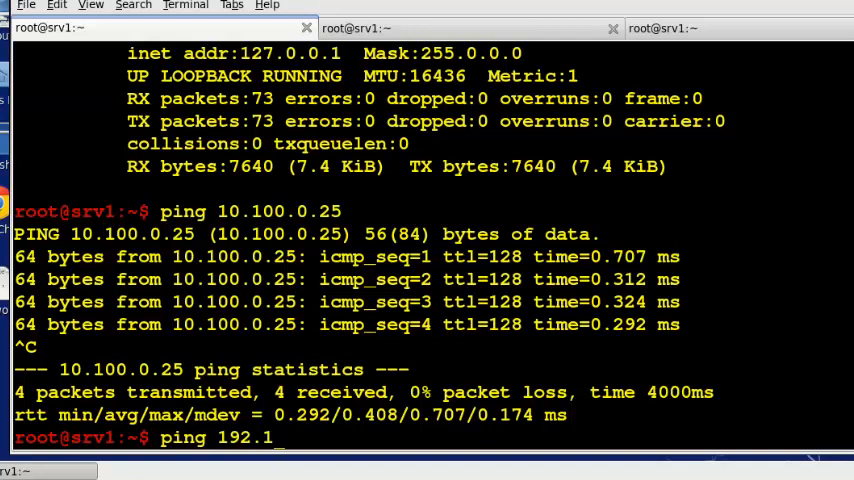
pyautogui.write('68.0.25')
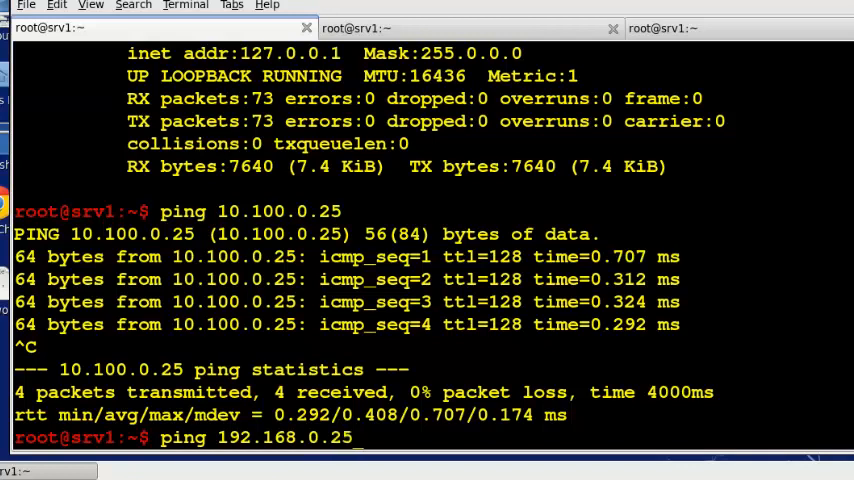
# - Ping 192.168.0.25 and stop it, showing no replies and 100% packet loss
pyautogui.press('Return')
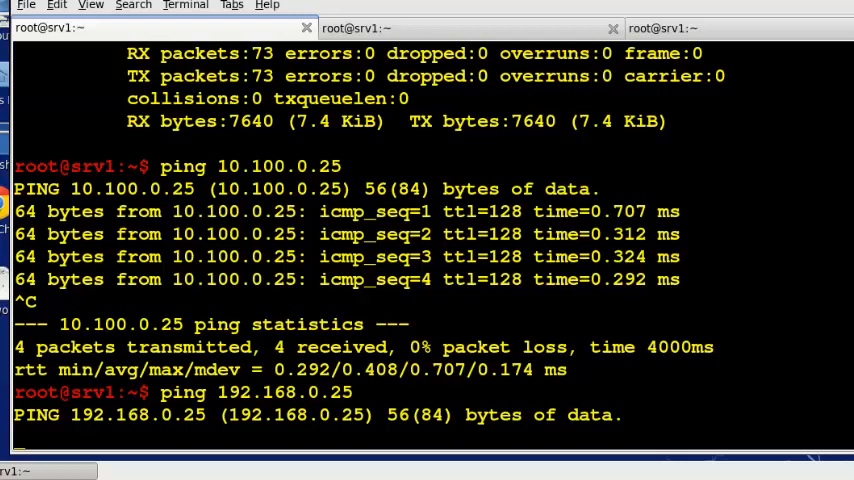
pyautogui.hotkey('ctrl', 'c')
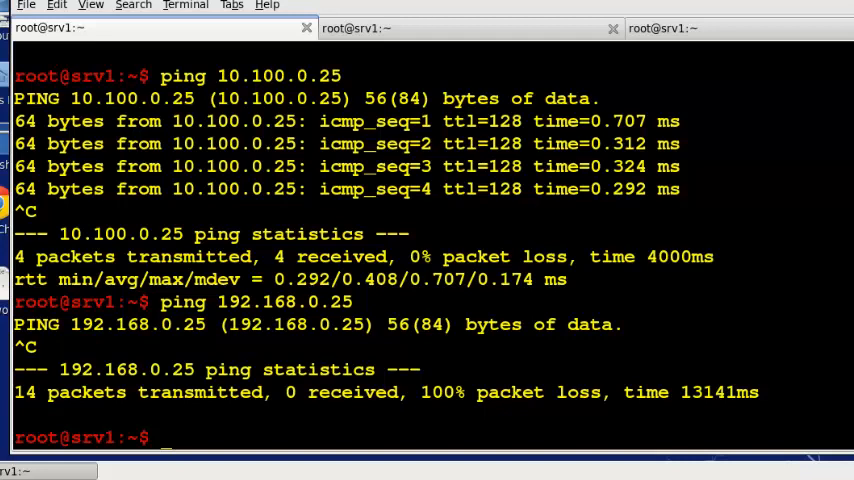
pyautogui.write('ifc')
pyautogui.write('onfig ')
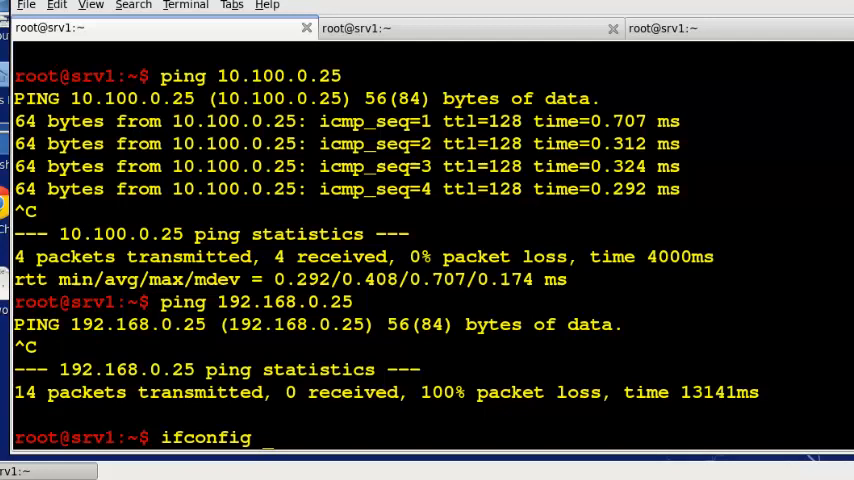
pyautogui.write('eth0')
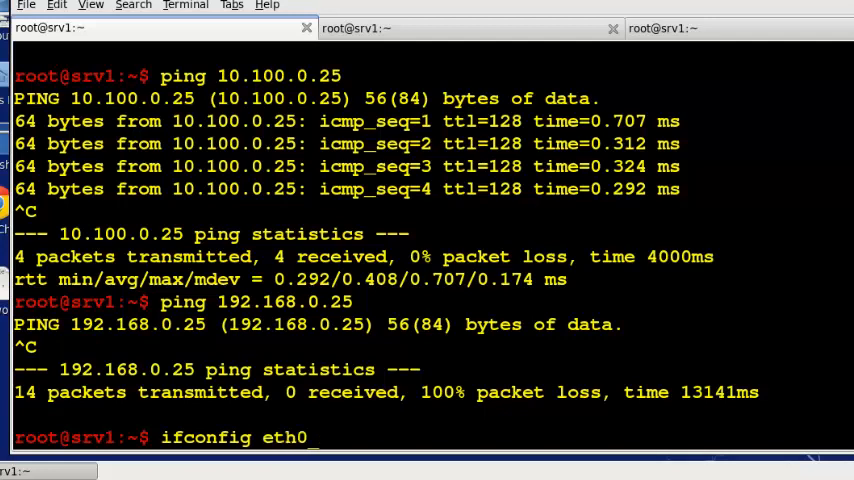
pyautogui.write(':1')
pyautogui.write(' 192.1')
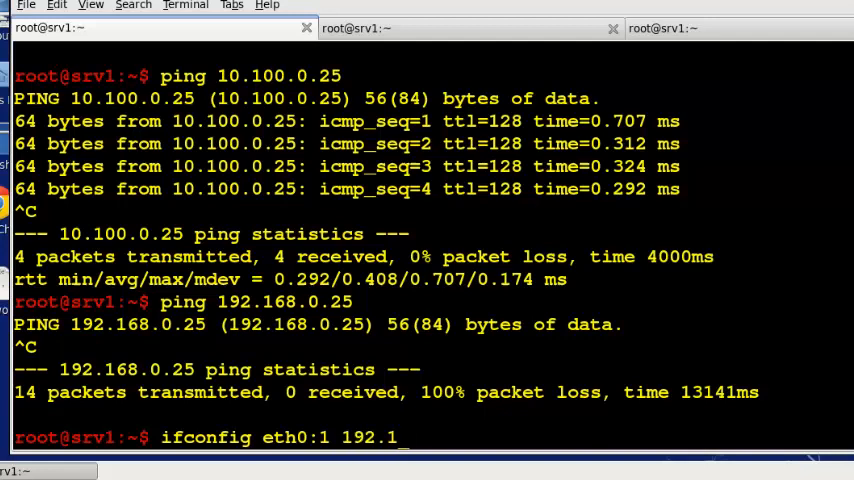
pyautogui.write('68.0.1')
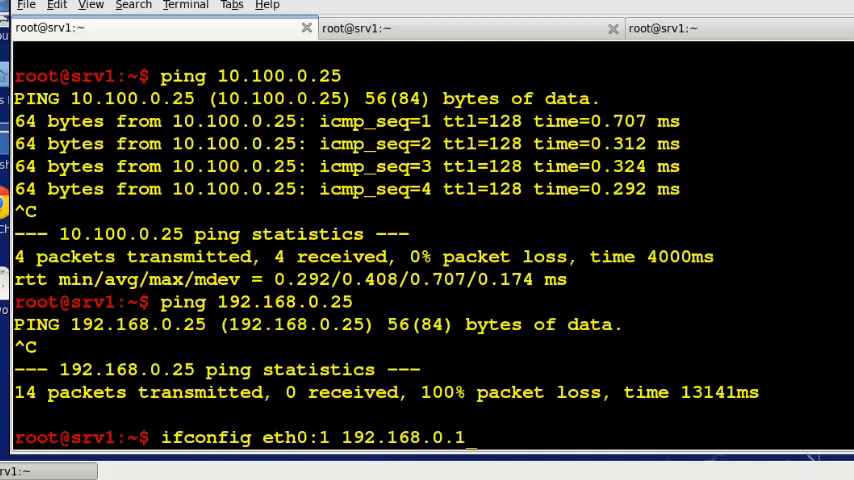
pyautogui.write(' up')
pyautogui.write('netup')
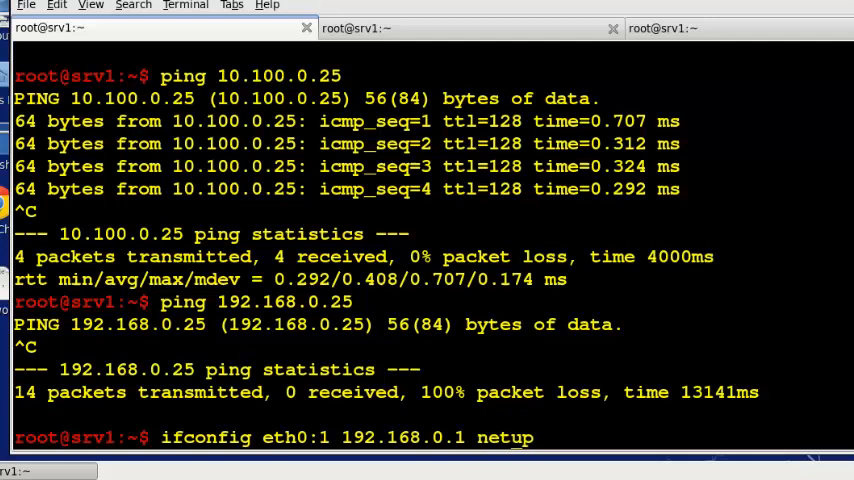
pyautogui.write('ma')
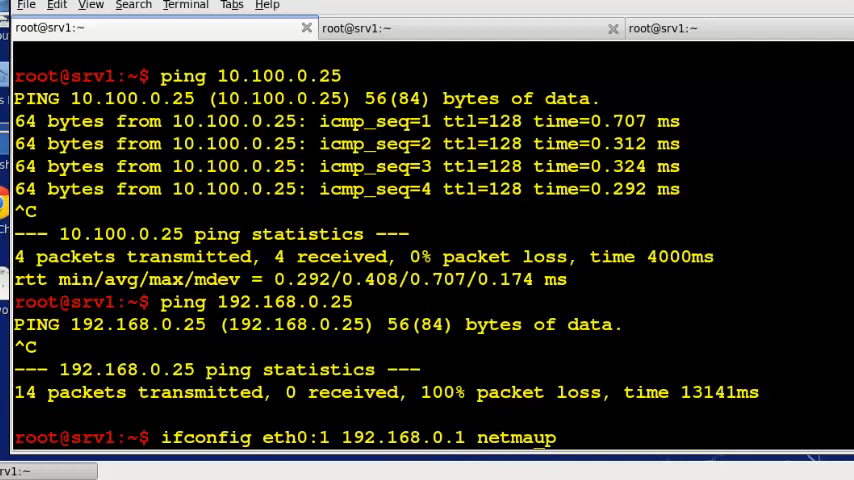
pyautogui.write('sk 255.25')
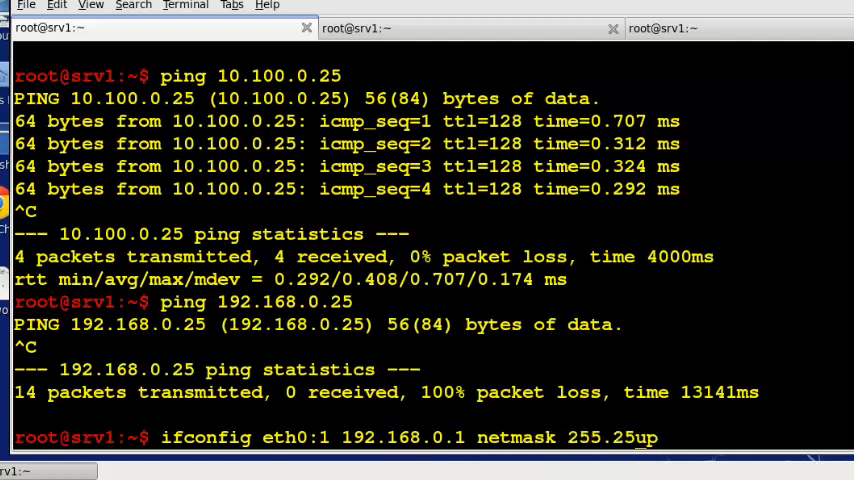
pyautogui.write('5.255.')
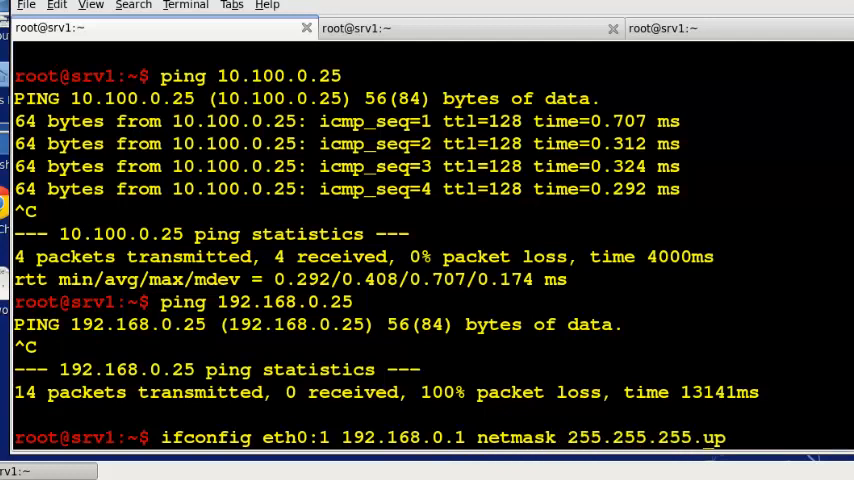
pyautogui.write('128')
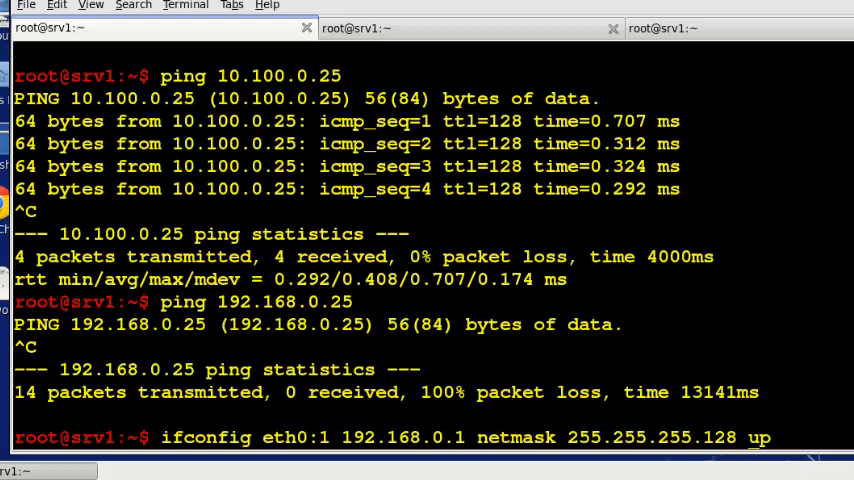
# - Run 'ifconfig eth0:1 192.168.0.1 netmask 255.255.255.0 up' after correcting the netmask
pyautogui.press('BackSpace')
pyautogui.press('BackSpace')
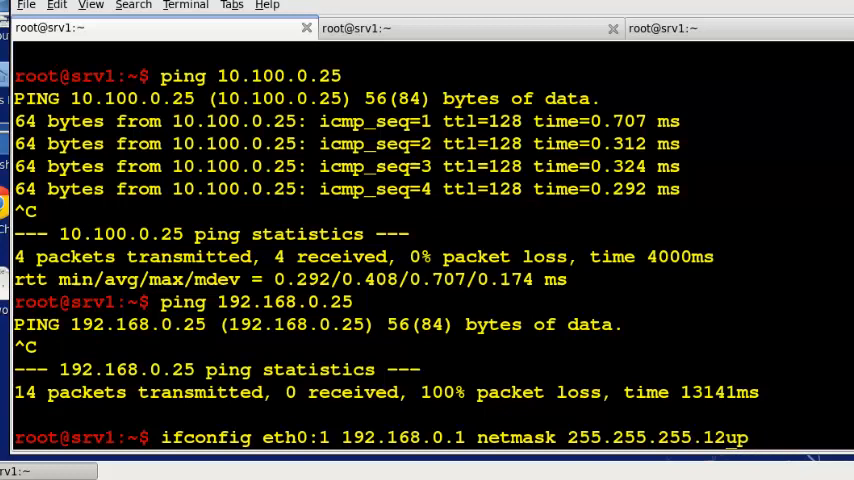
pyautogui.press('BackSpace')
pyautogui.press('BackSpace')
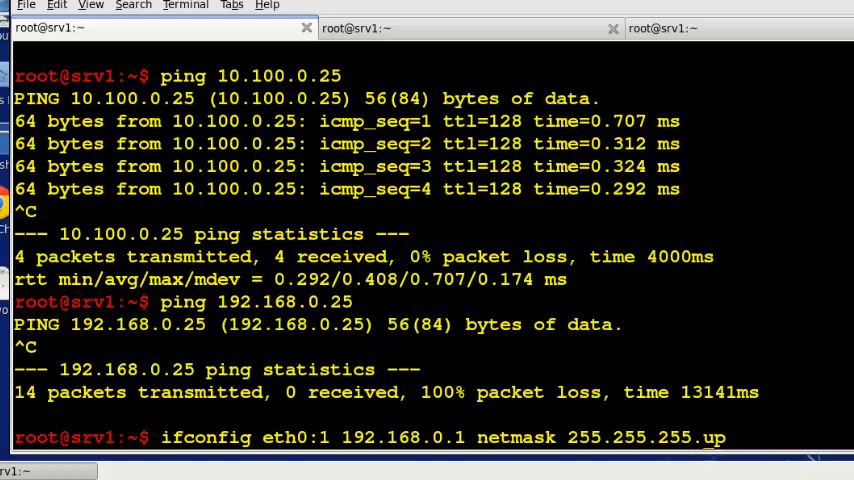
pyautogui.write('0')
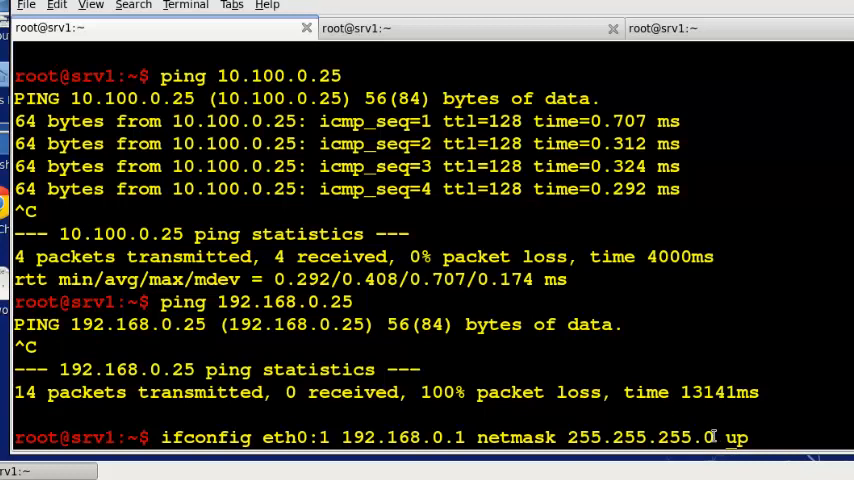
pyautogui.moveTo(714, 437); pyautogui.dragTo(650, 440)
pyautogui.moveTo(577, 452); pyautogui.dragTo(480, 447)
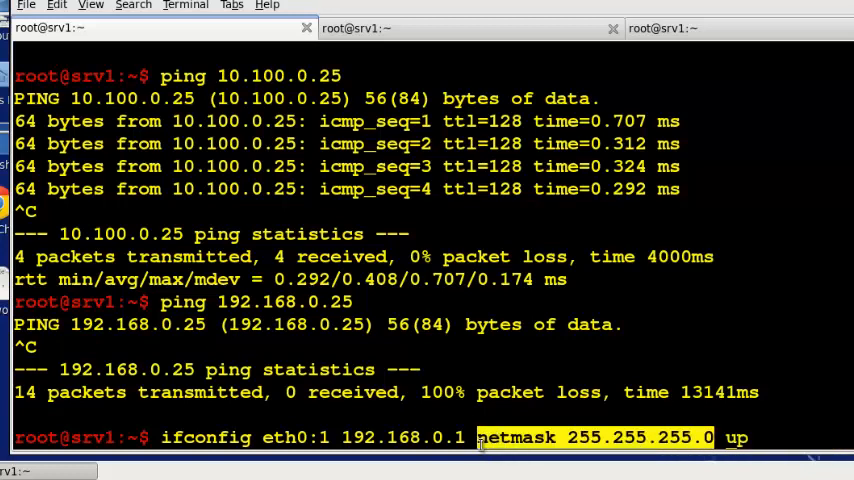
pyautogui.click(780, 420)
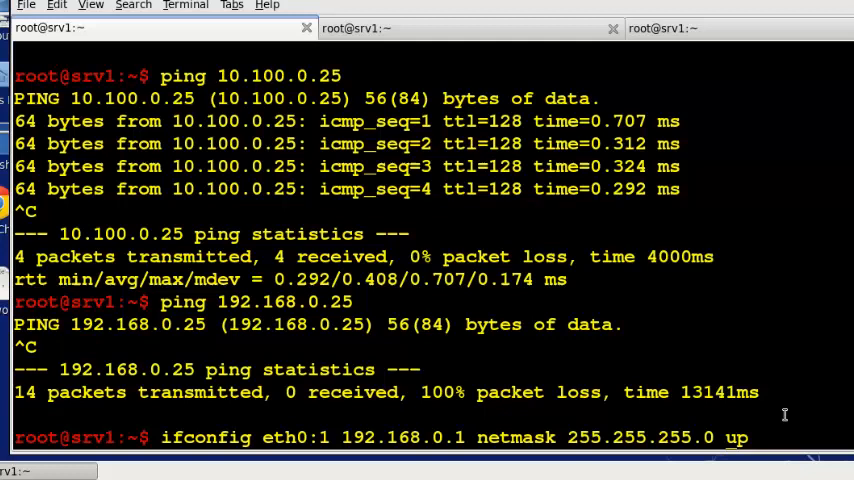
pyautogui.press('Return')
pyautogui.write('if')
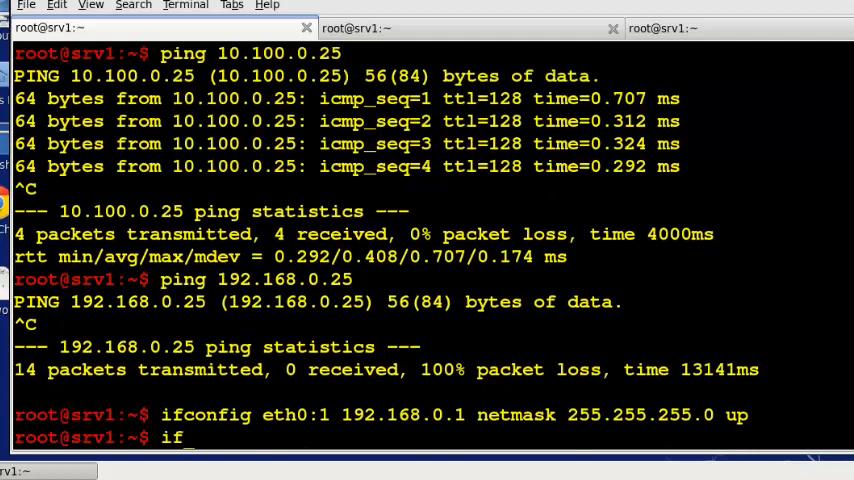
pyautogui.write('config')
# - Run ifconfig and highlight the alias address 192.168.0.1 and the eth0 interface name
pyautogui.press('Return')
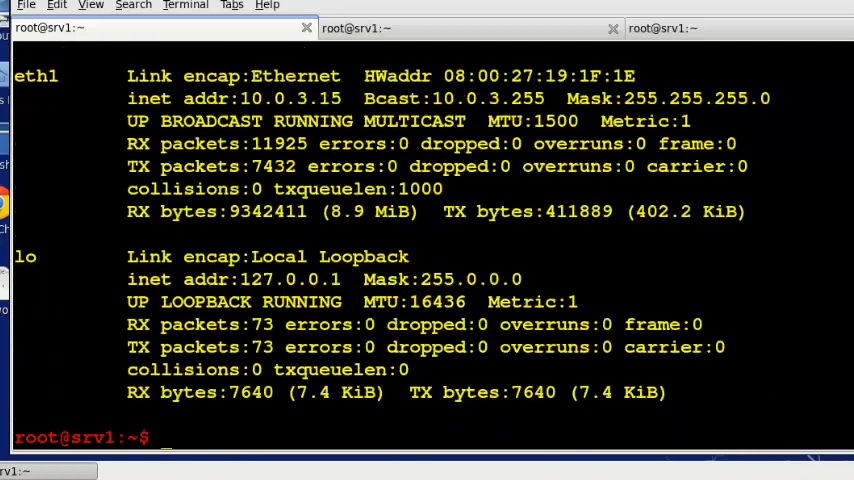
pyautogui.scroll(3, 490, 250)
pyautogui.scroll(2, 490, 250)
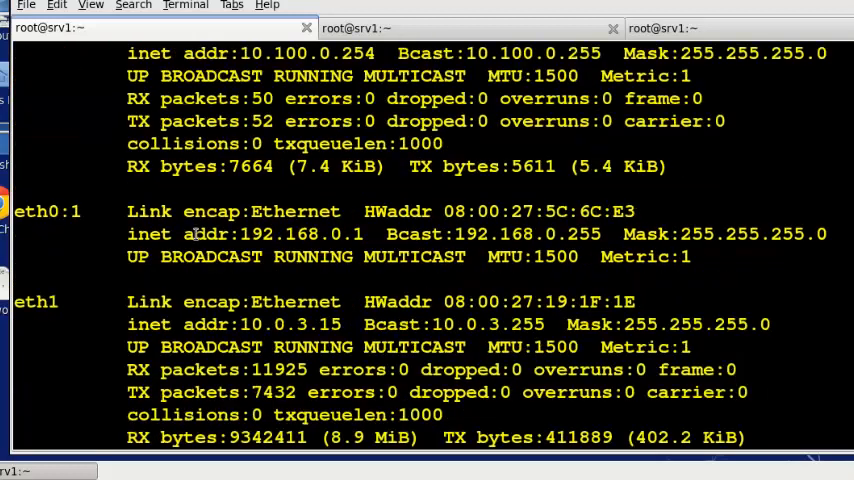
pyautogui.moveTo(242, 234); pyautogui.dragTo(440, 234)
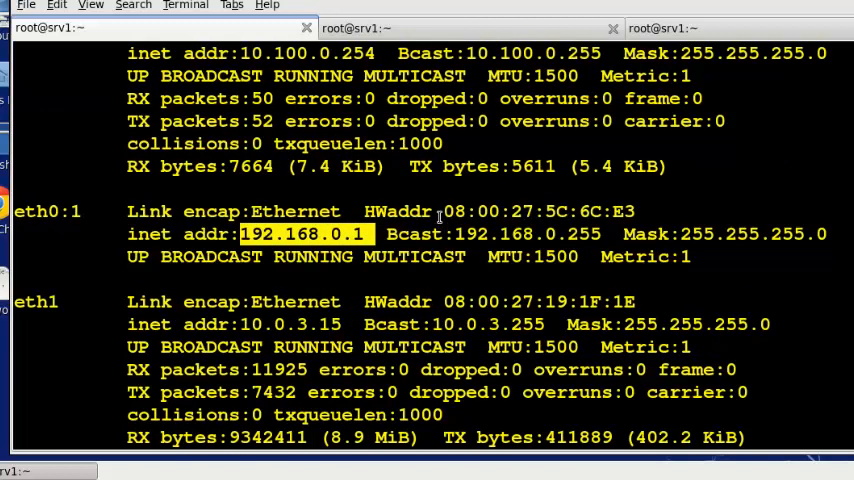
pyautogui.scroll(1, 440, 215)
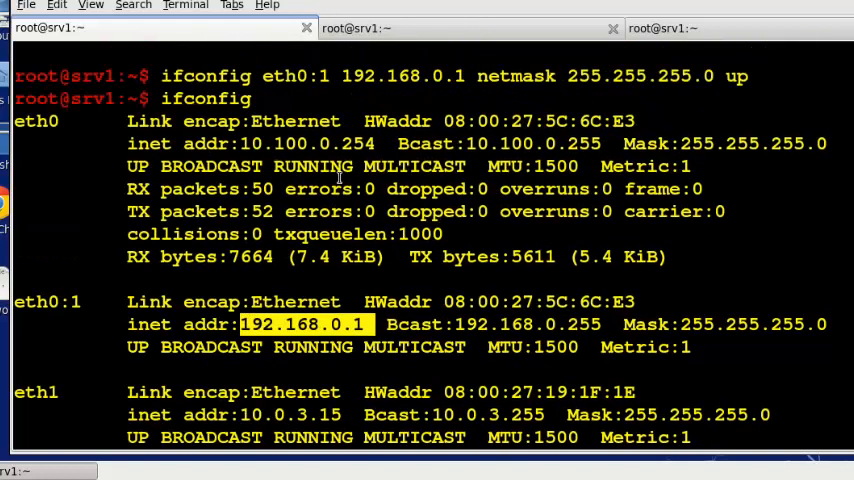
pyautogui.moveTo(58, 121); pyautogui.dragTo(18, 121)
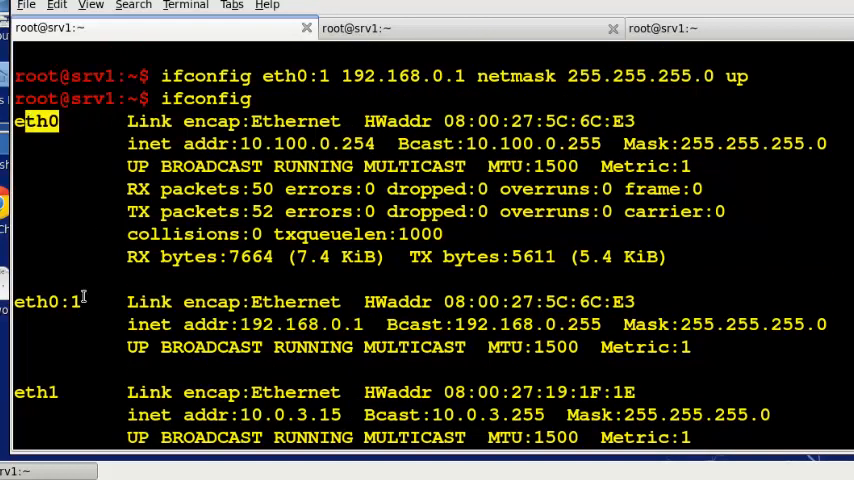
pyautogui.scroll(-5, 290, 200)
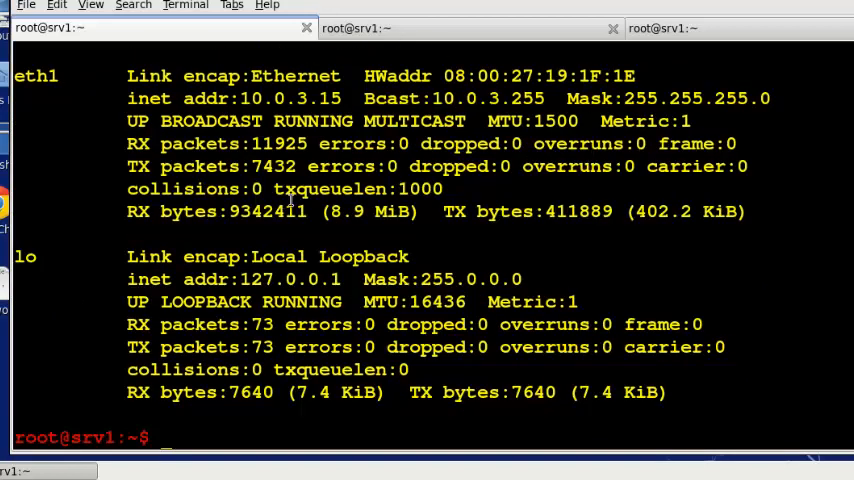
# - Ping 192.168.0.25 and stop it, now showing 4 replies received with 0% loss
pyautogui.press('Up')
pyautogui.press('BackSpace')
pyautogui.press('BackSpace')
pyautogui.press('BackSpace')
pyautogui.press('BackSpace')
pyautogui.press('BackSpace')
pyautogui.press('BackSpace')
pyautogui.press('BackSpace')
pyautogui.write('ping 1')
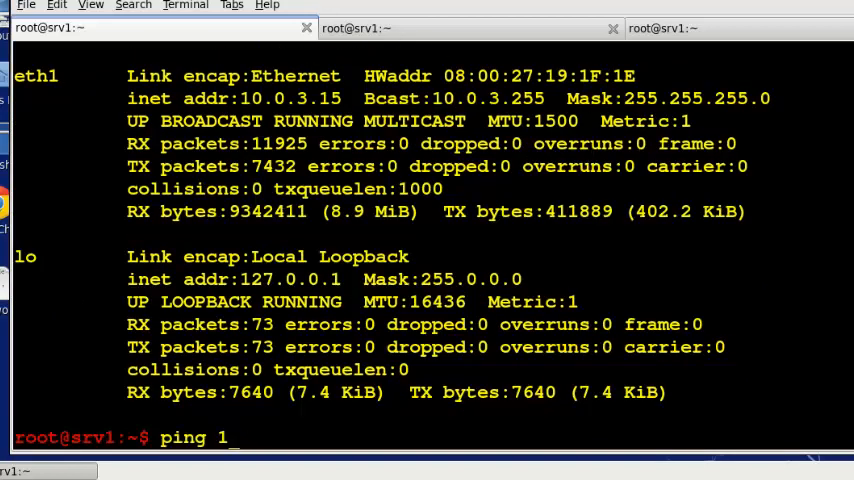
pyautogui.write('92.168.0')
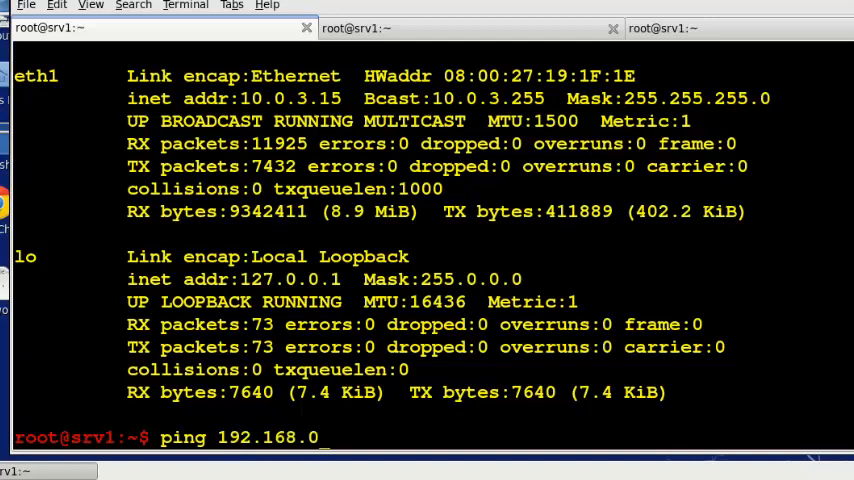
pyautogui.write('.2')
pyautogui.write('5')
pyautogui.press('Return')
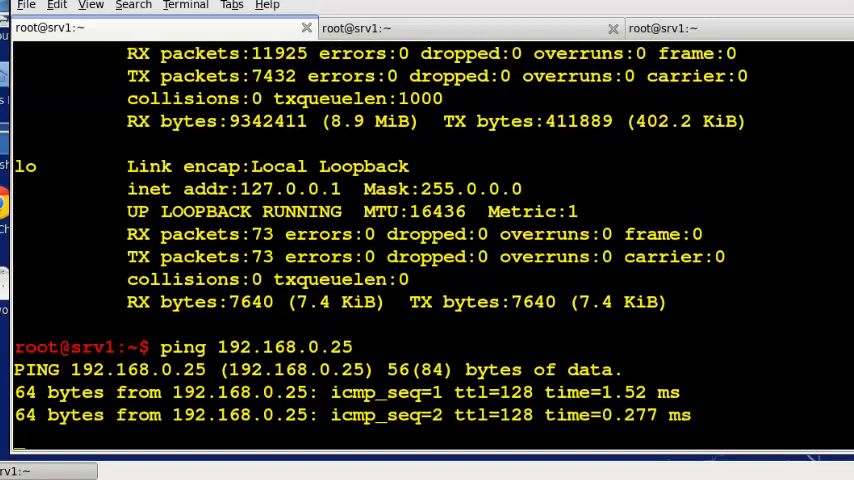
pyautogui.hotkey('ctrl', 'c')
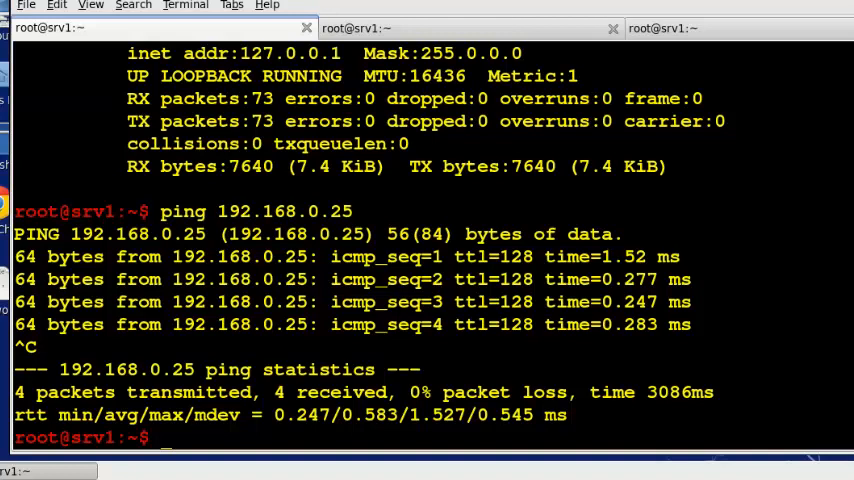
pyautogui.write('ifconif')
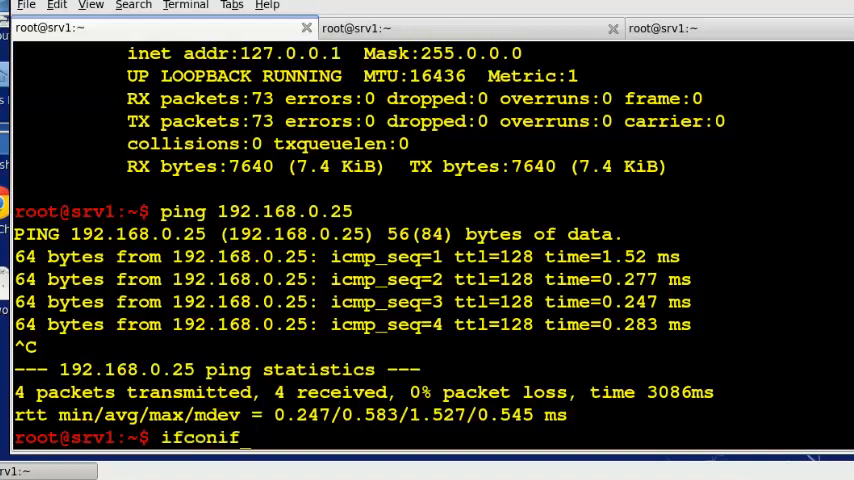
# - Run 'ifconfig eth0:1 down' to remove the alias interface
pyautogui.press('BackSpace')
pyautogui.press('BackSpace')
pyautogui.write('fig eth0')
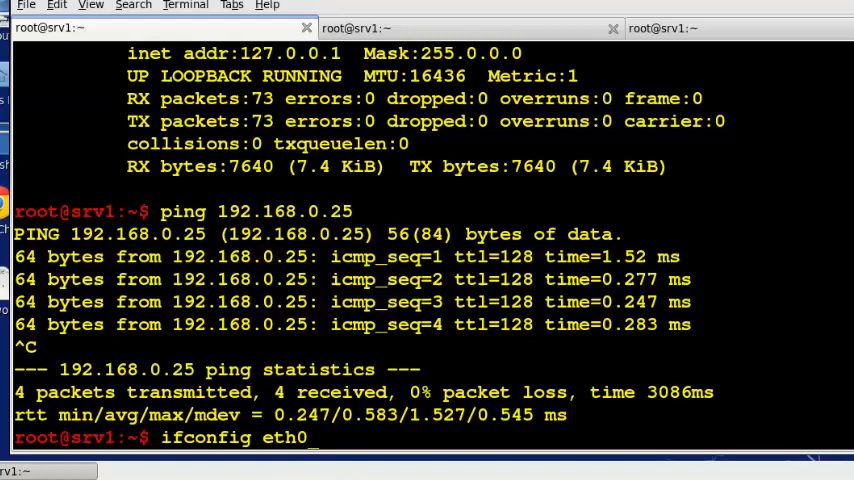
pyautogui.write(':1 dow')
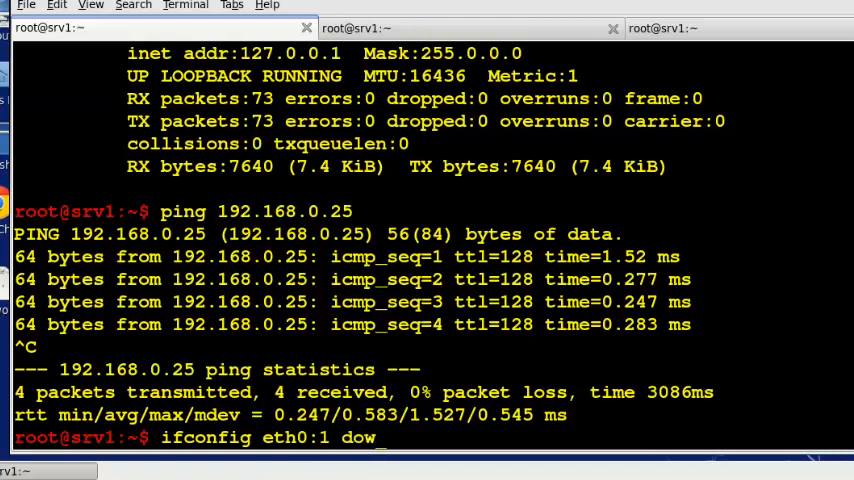
pyautogui.write('n')
pyautogui.press('Return')
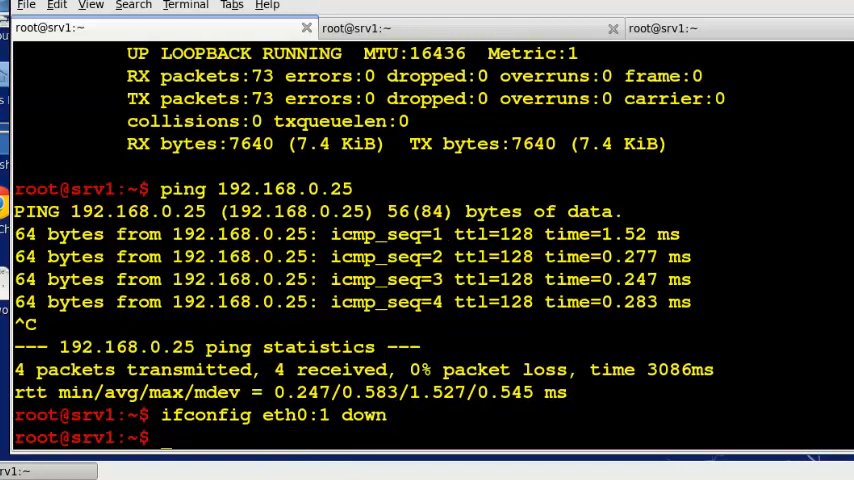
# - Ping 192.168.0.25 again and stop it, showing 100% packet loss
pyautogui.press('Up')
pyautogui.press('Up')
pyautogui.press('Return')
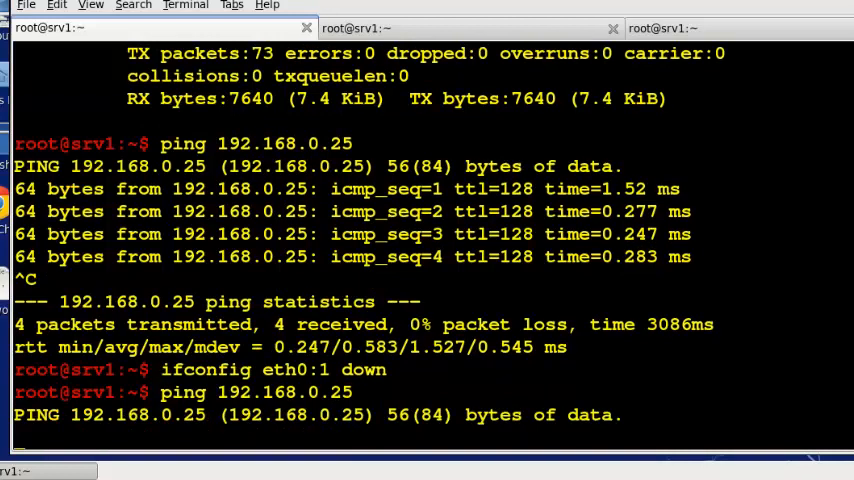
pyautogui.hotkey('ctrl', 'c')
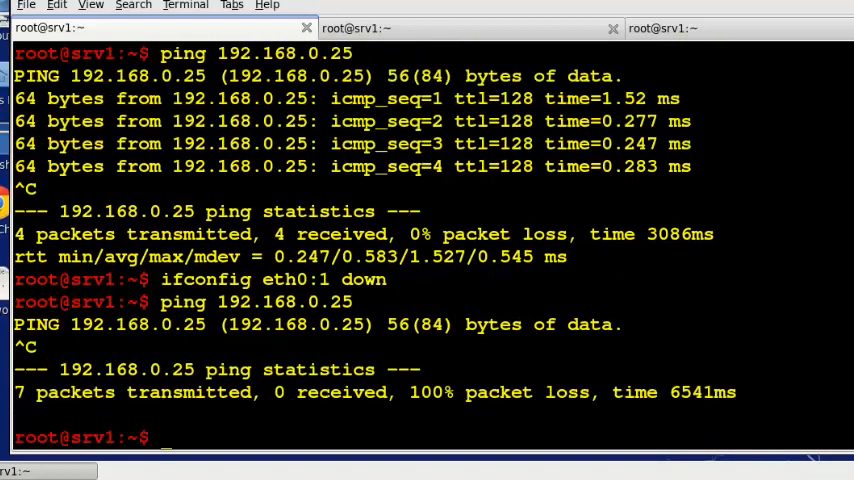